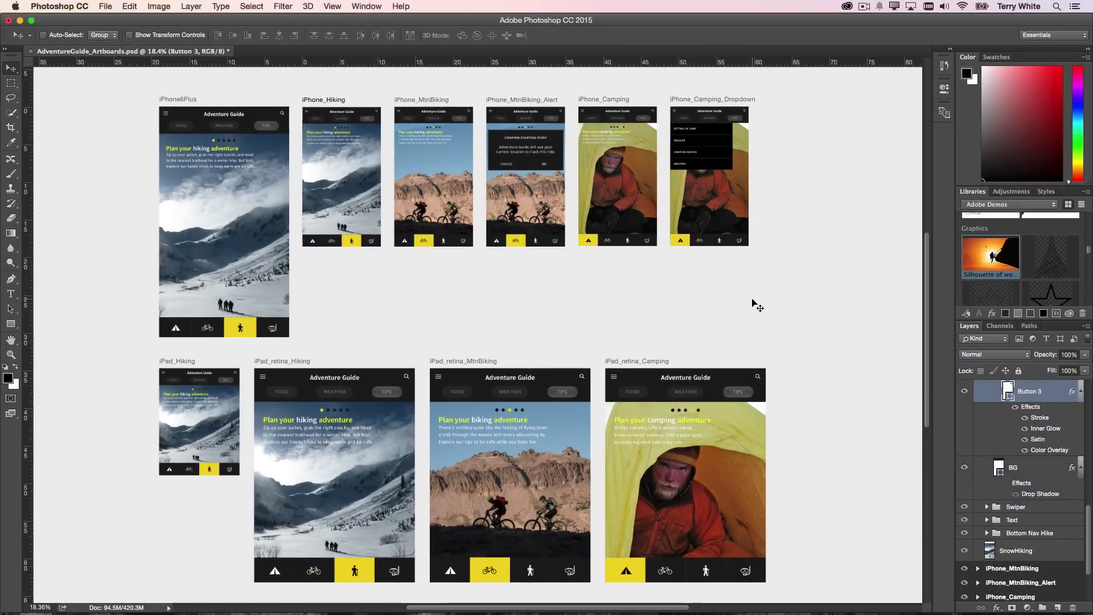
# Zoom in close on the TIPS button of the iPhone_Hiking artboard.
pyautogui.press('z')
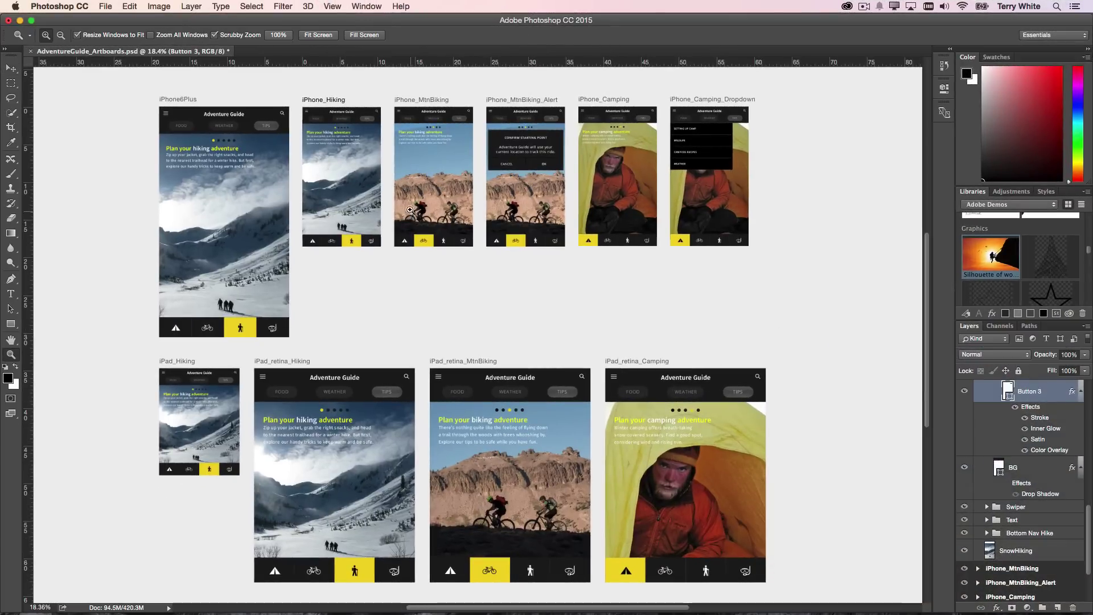
pyautogui.moveTo(293, 87); pyautogui.dragTo(367, 179)
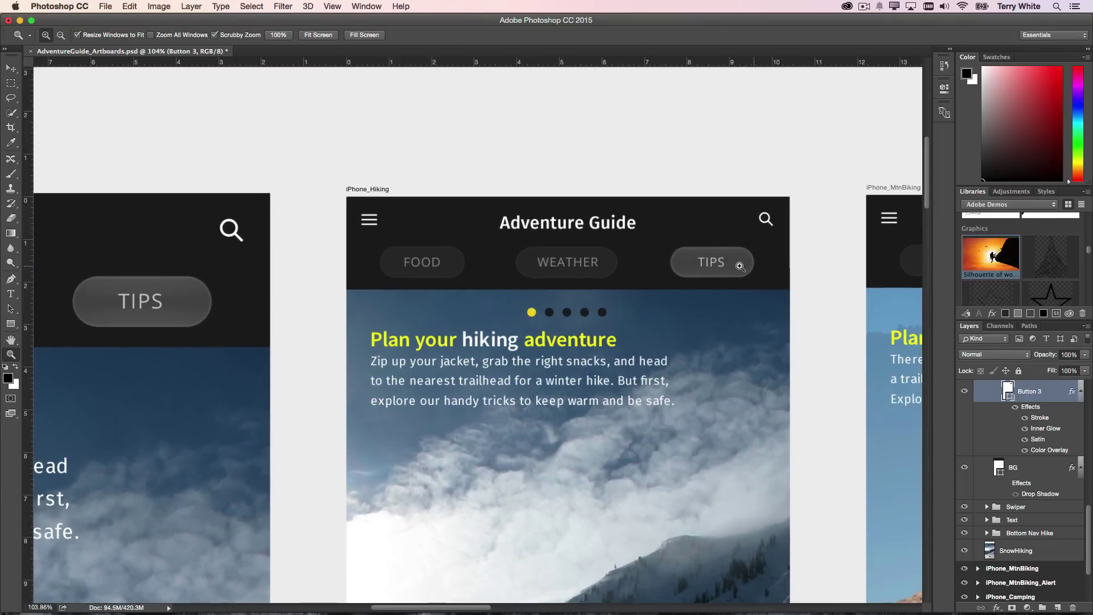
pyautogui.moveTo(709, 262); pyautogui.dragTo(759, 296)
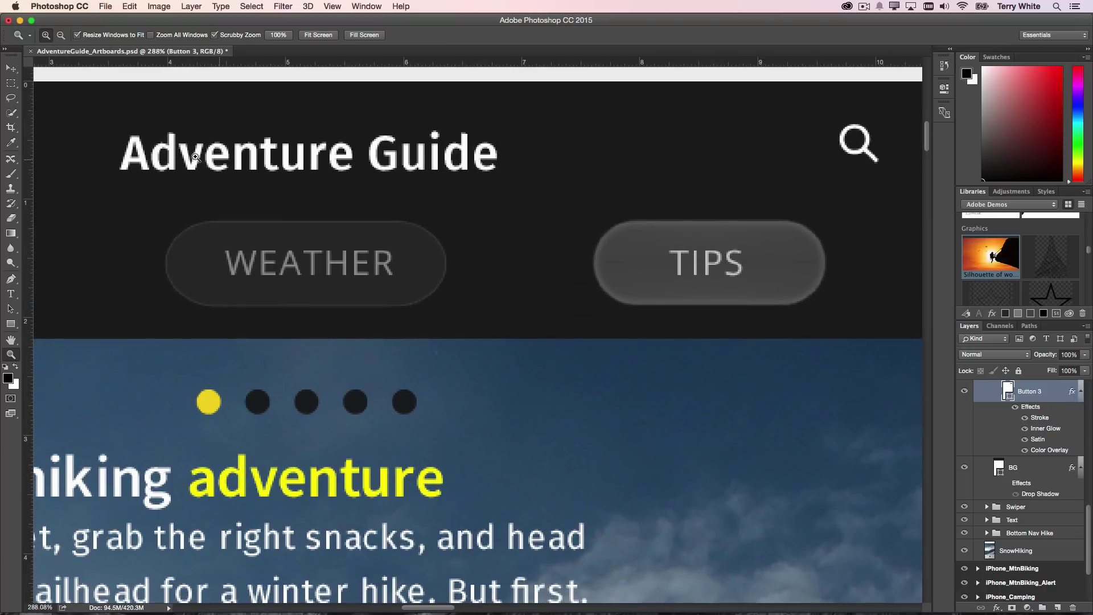
# With the Move tool, pick the Button 3 layer beneath the TIPS button as the active layer.
pyautogui.click(11, 70)
pyautogui.rightClick(780, 271)
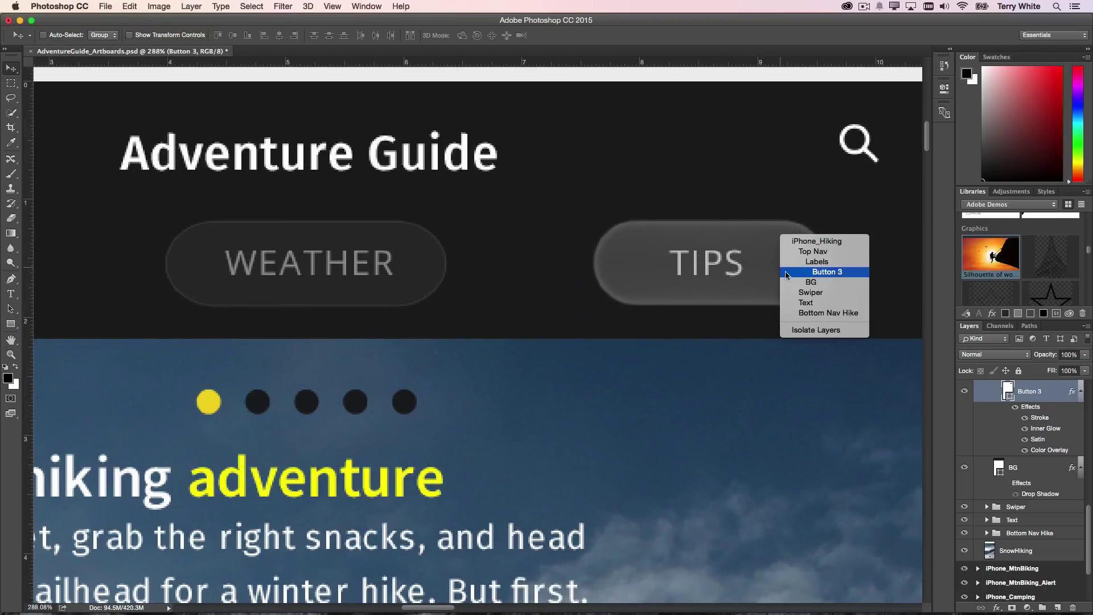
pyautogui.click(820, 273)
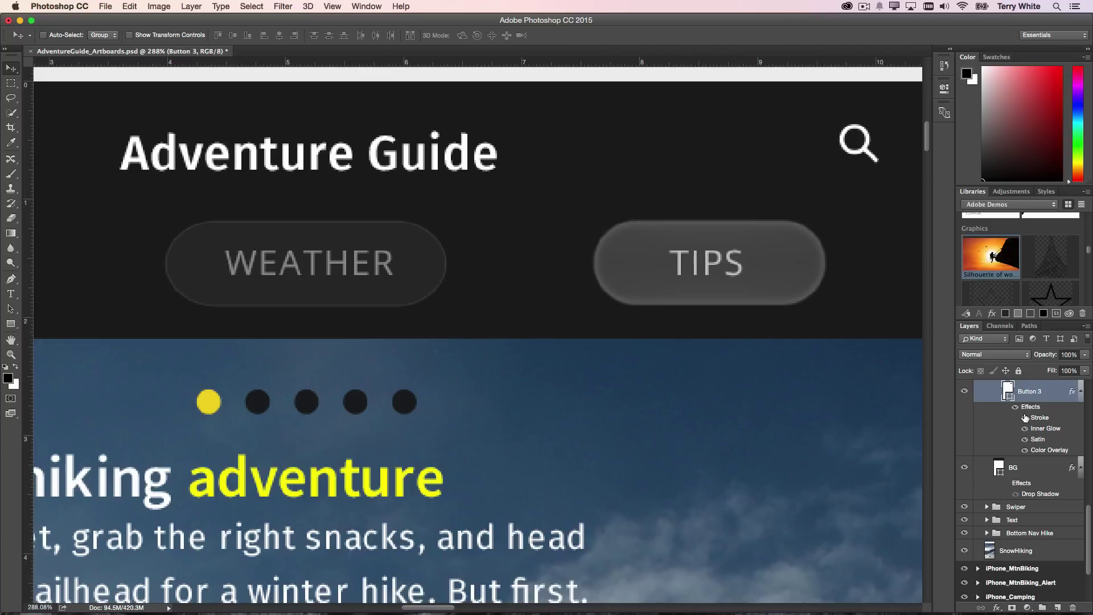
# Bring up Button 3's Layer Style settings, moved aside so the TIPS button stays visible.
pyautogui.doubleClick(1028, 409)
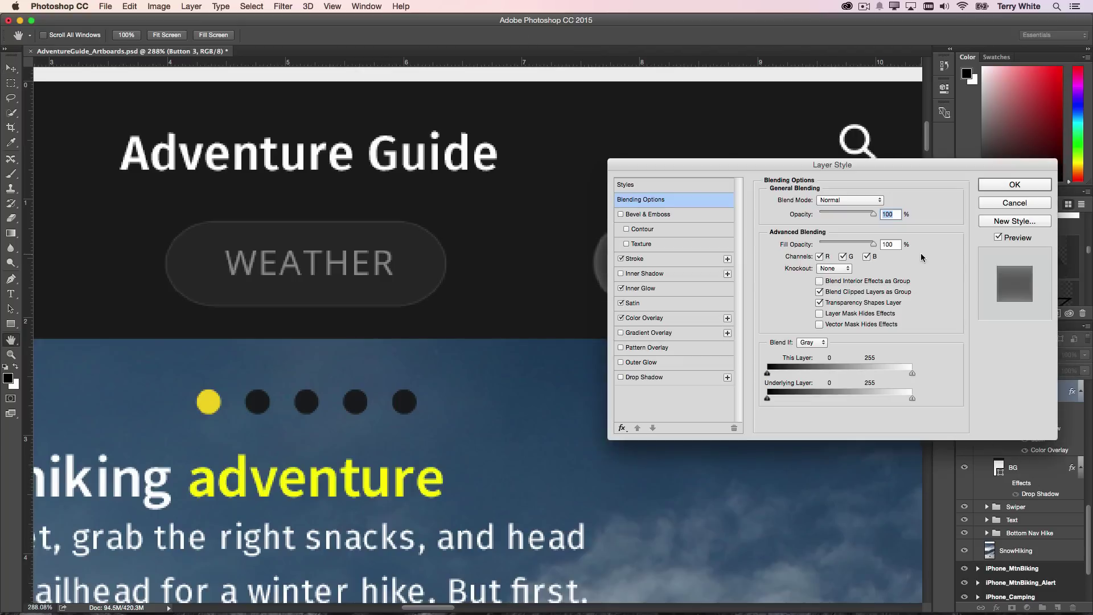
pyautogui.moveTo(884, 175); pyautogui.dragTo(579, 173)
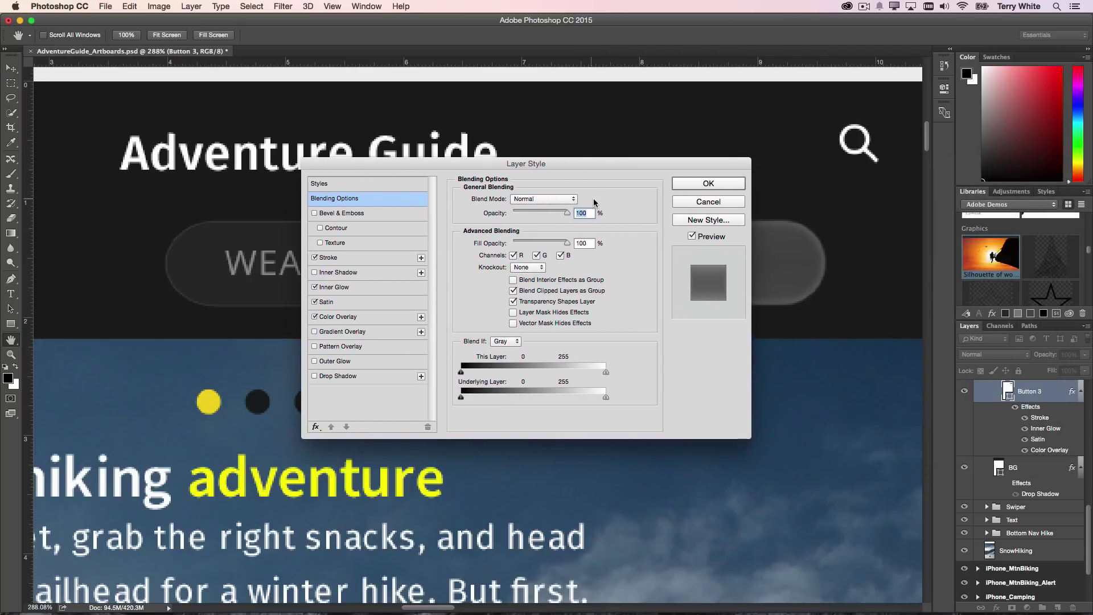
pyautogui.moveTo(536, 157); pyautogui.dragTo(345, 145)
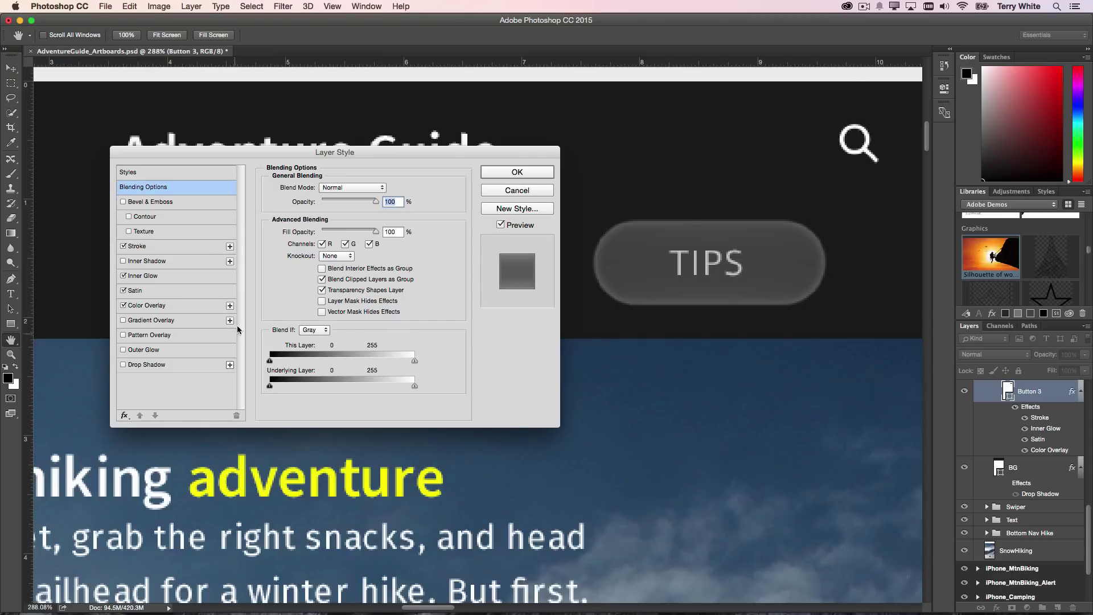
# Toggle the button's Stroke effect off and on to compare, leaving it enabled.
pyautogui.click(124, 247)
pyautogui.click(121, 247)
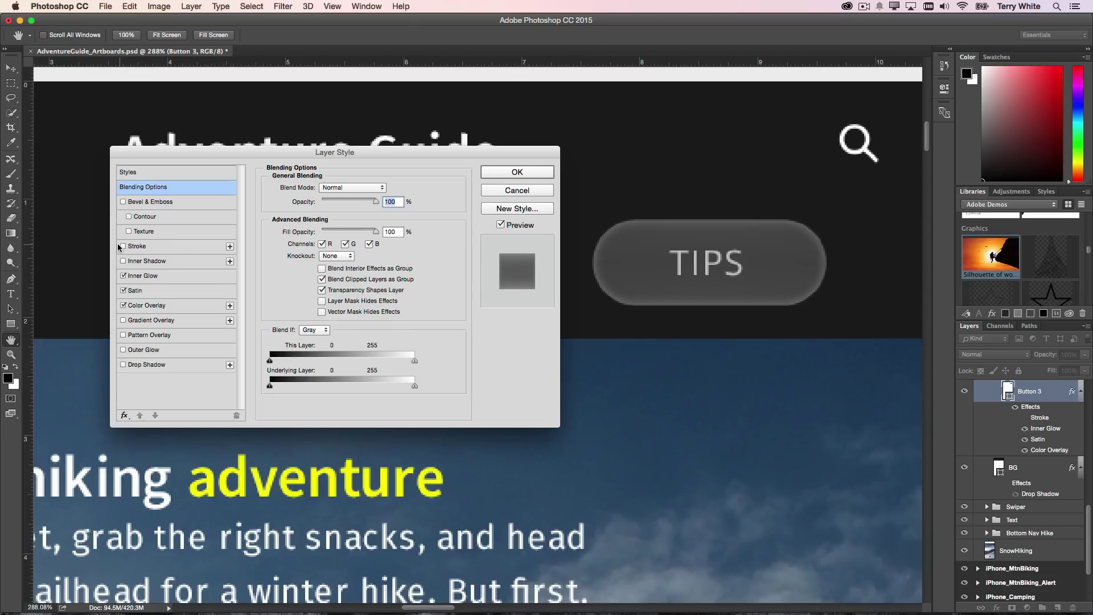
pyautogui.click(123, 246)
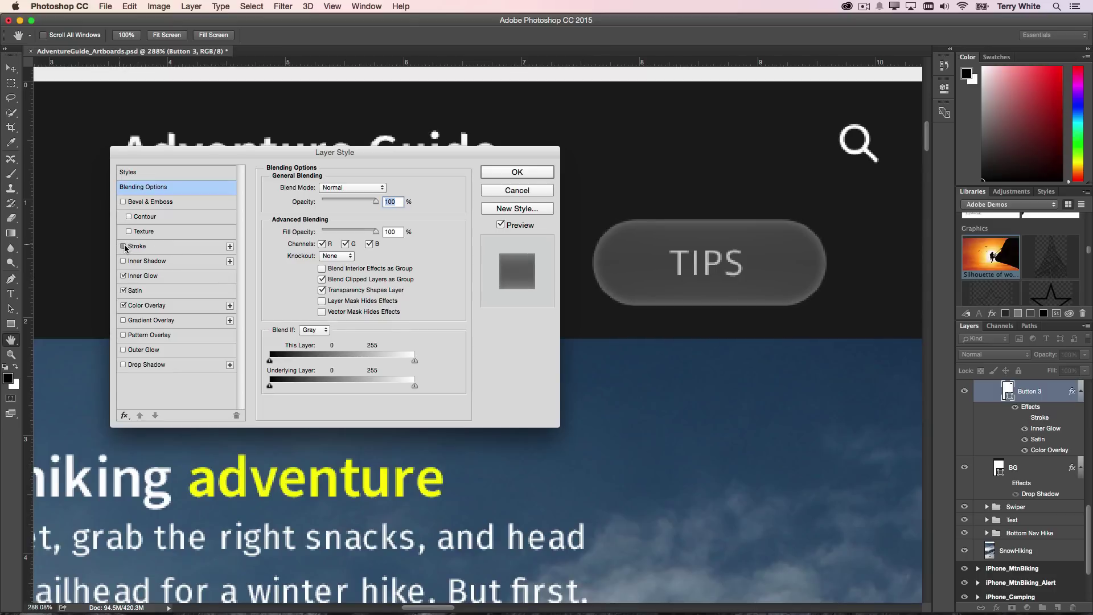
# Add a second Stroke effect to the button and select it for editing.
pyautogui.click(230, 248)
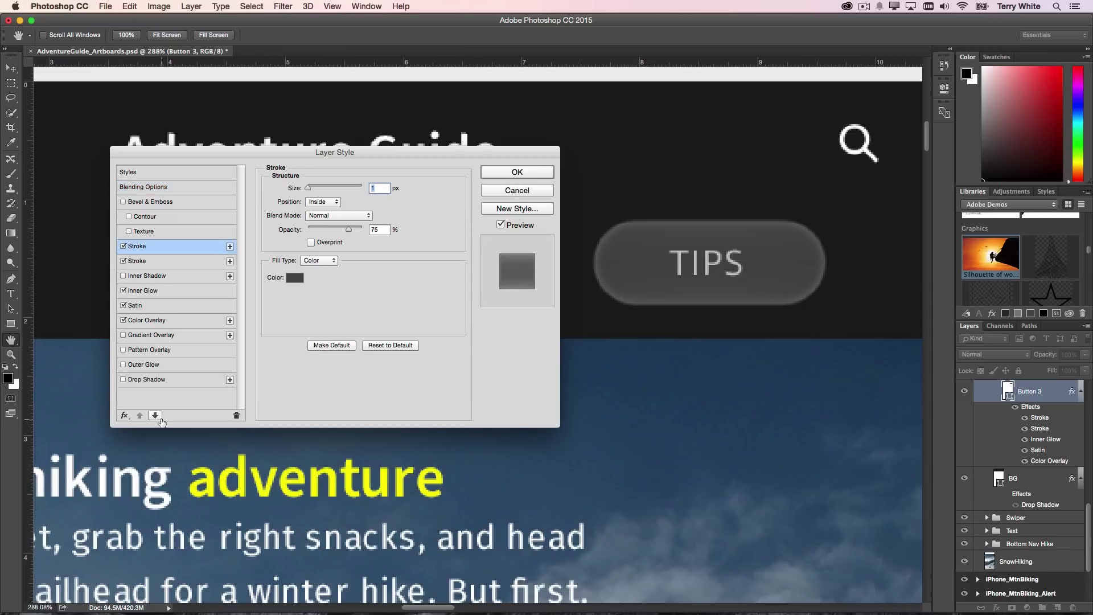
pyautogui.click(192, 263)
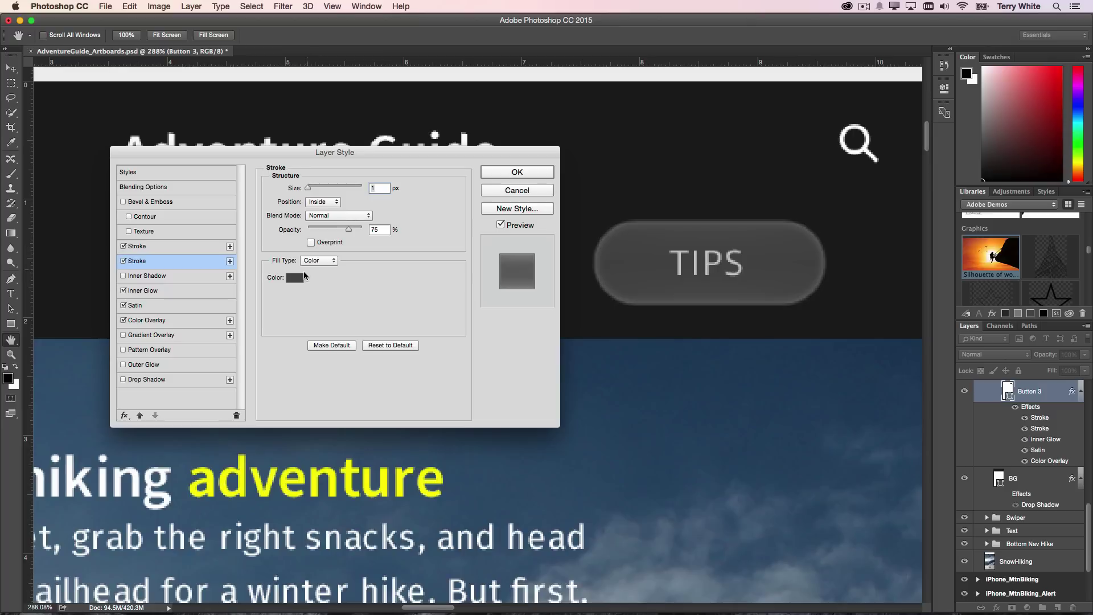
# Give the second stroke a bright saturated green colour (#3bf632) in the colour picker.
pyautogui.click(295, 278)
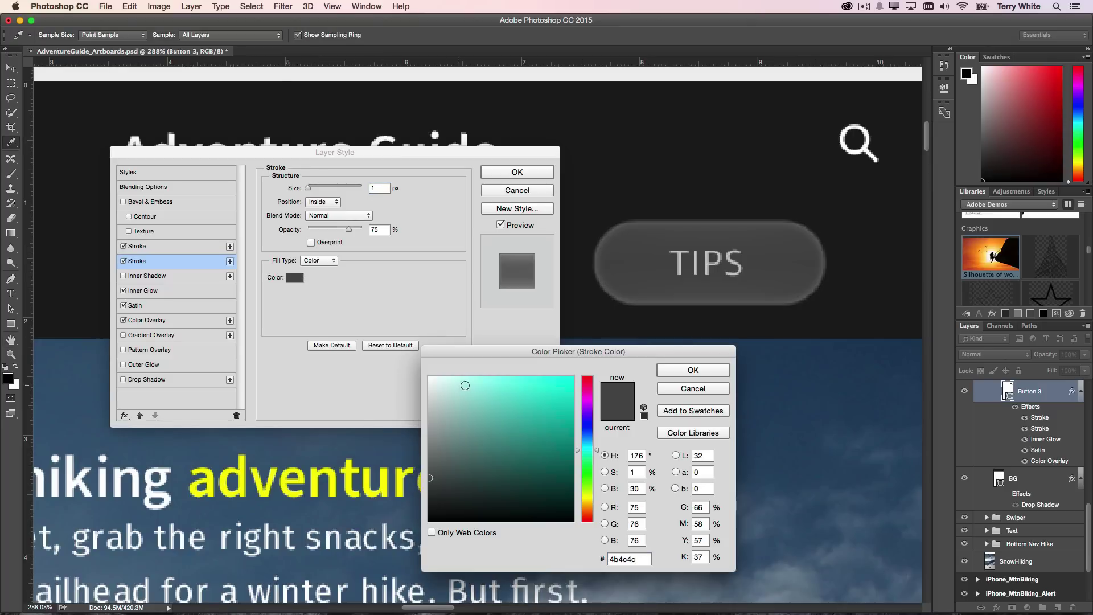
pyautogui.click(586, 496)
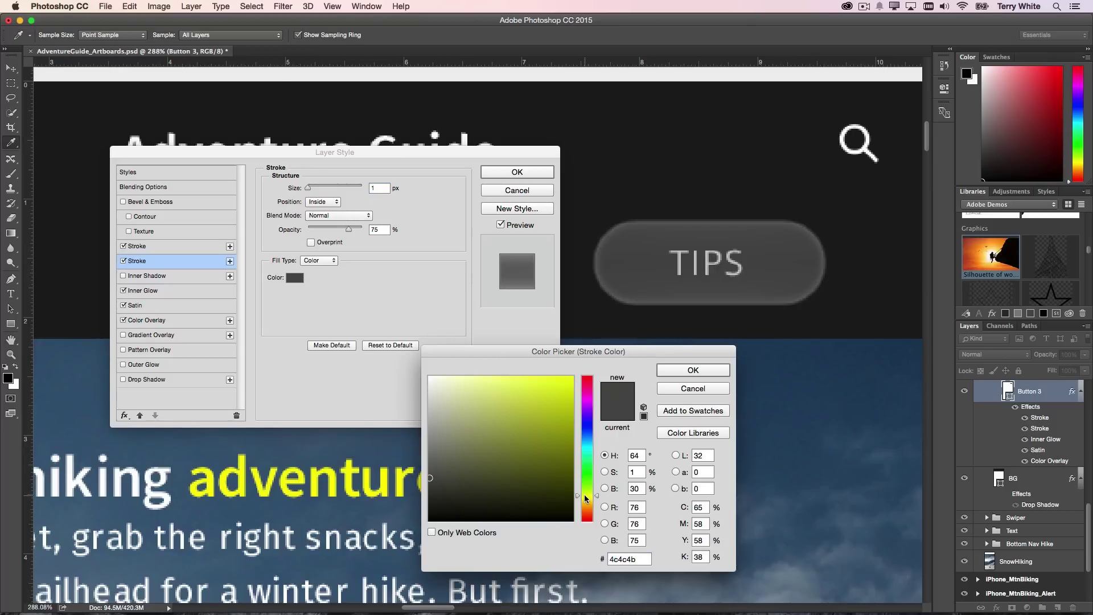
pyautogui.moveTo(587, 496); pyautogui.dragTo(589, 476)
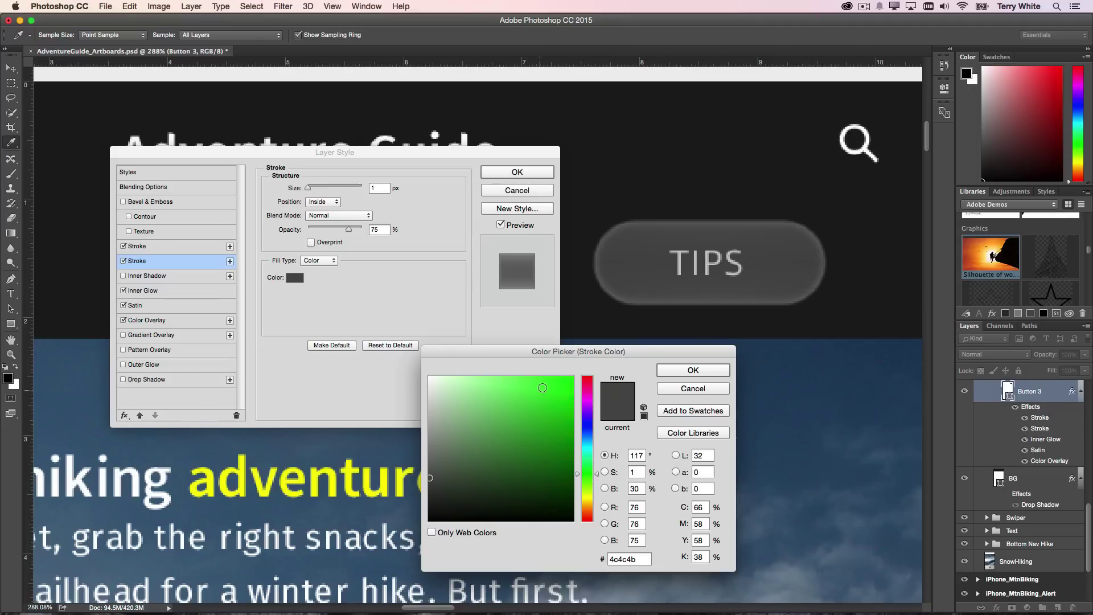
pyautogui.click(544, 381)
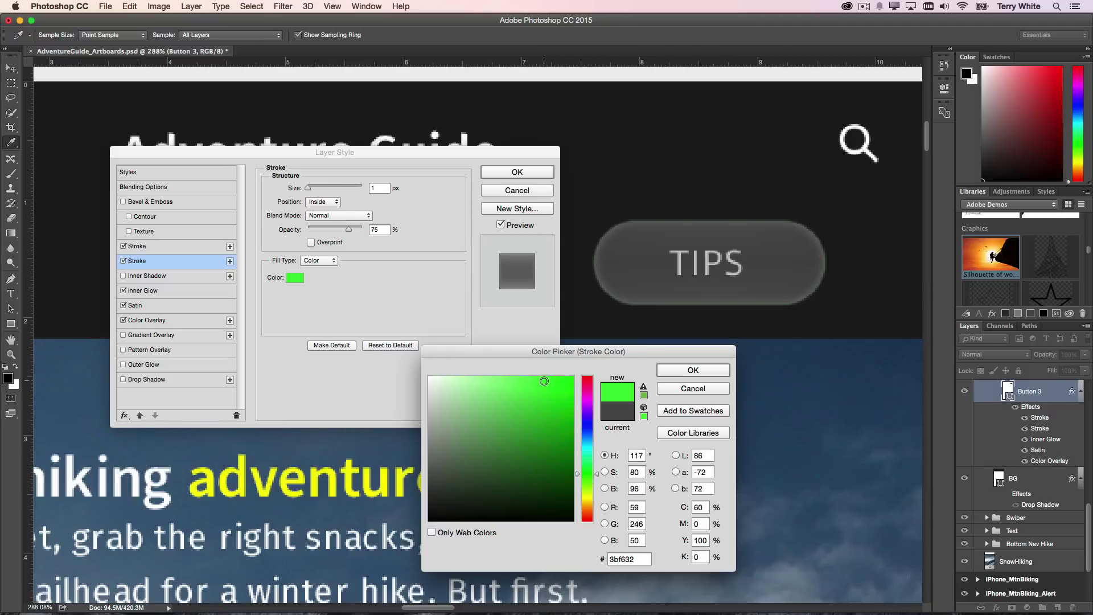
pyautogui.click(689, 371)
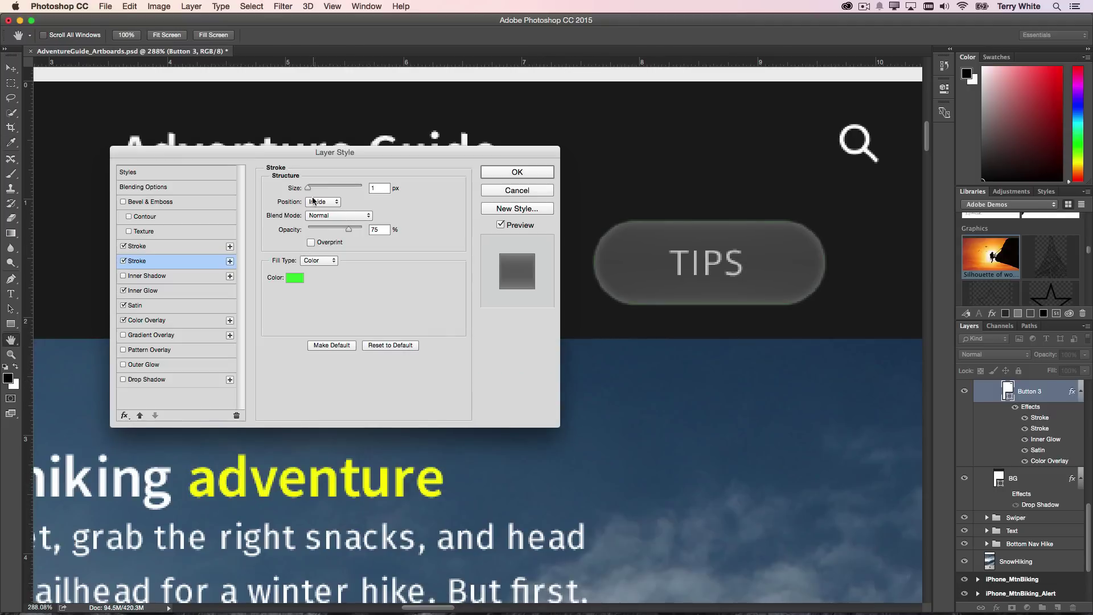
# Make the green stroke 3 px wide and positioned outside the button.
pyautogui.moveTo(308, 189); pyautogui.dragTo(311, 189)
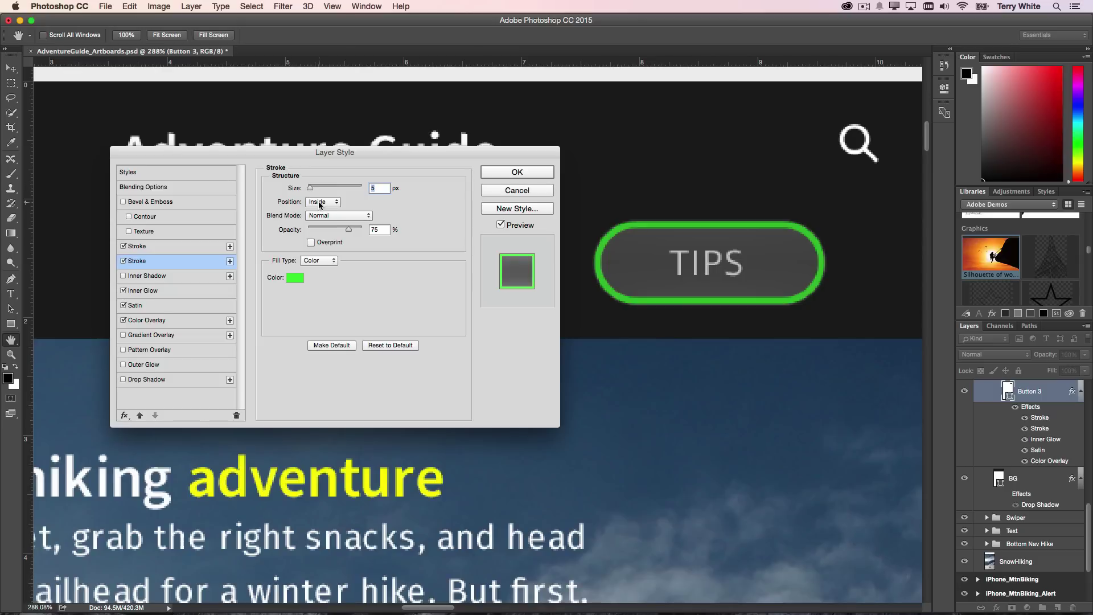
pyautogui.click(320, 203)
pyautogui.click(321, 193)
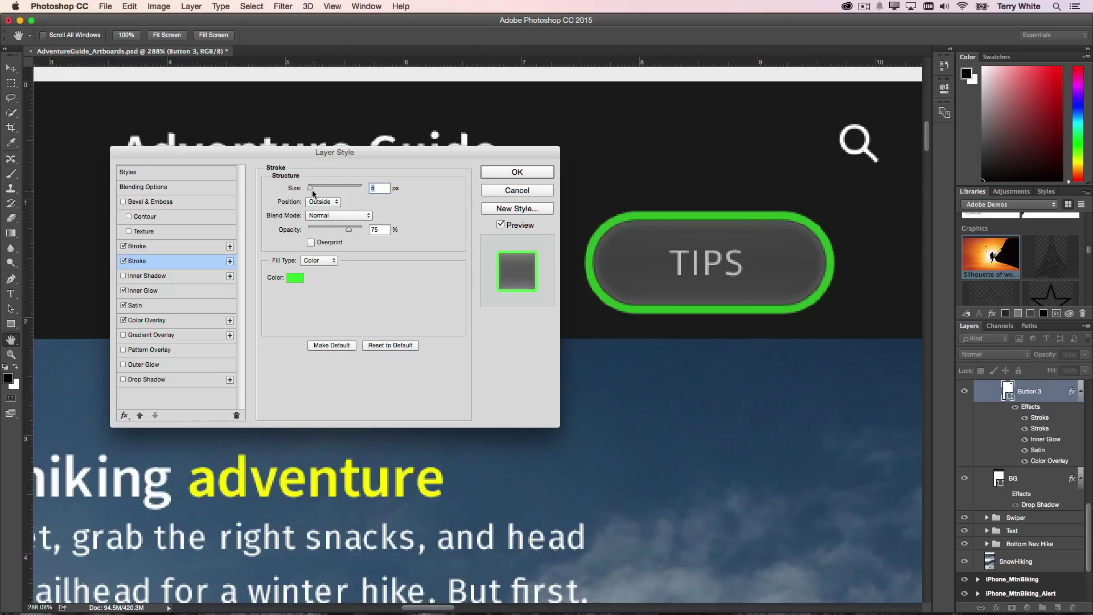
pyautogui.moveTo(309, 190); pyautogui.dragTo(310, 191)
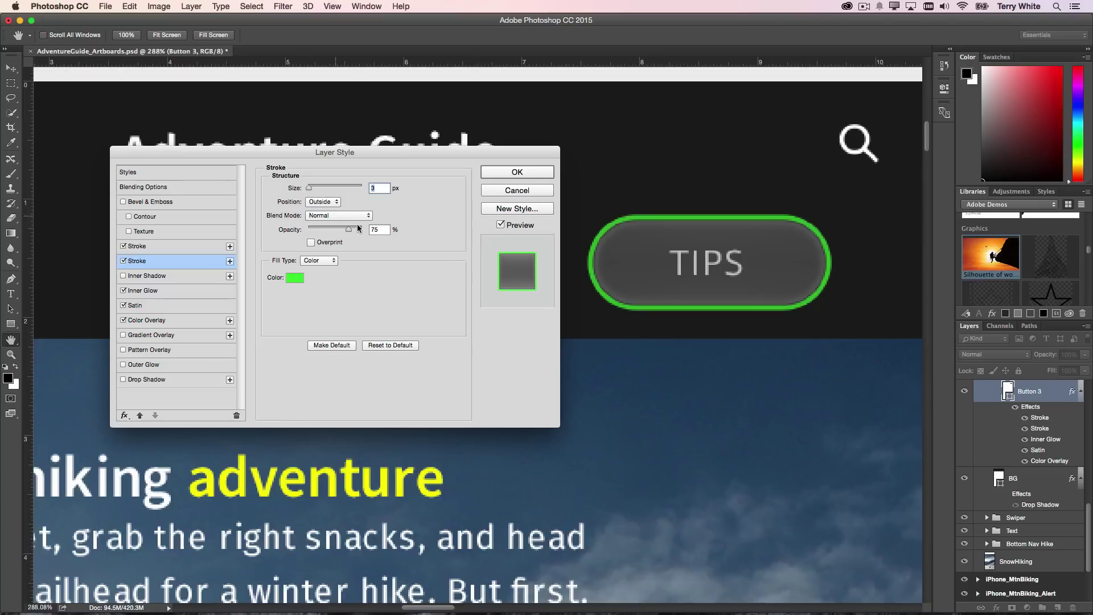
# Thicken the original dark inside stroke to 4 px.
pyautogui.click(151, 248)
pyautogui.moveTo(309, 189); pyautogui.dragTo(310, 190)
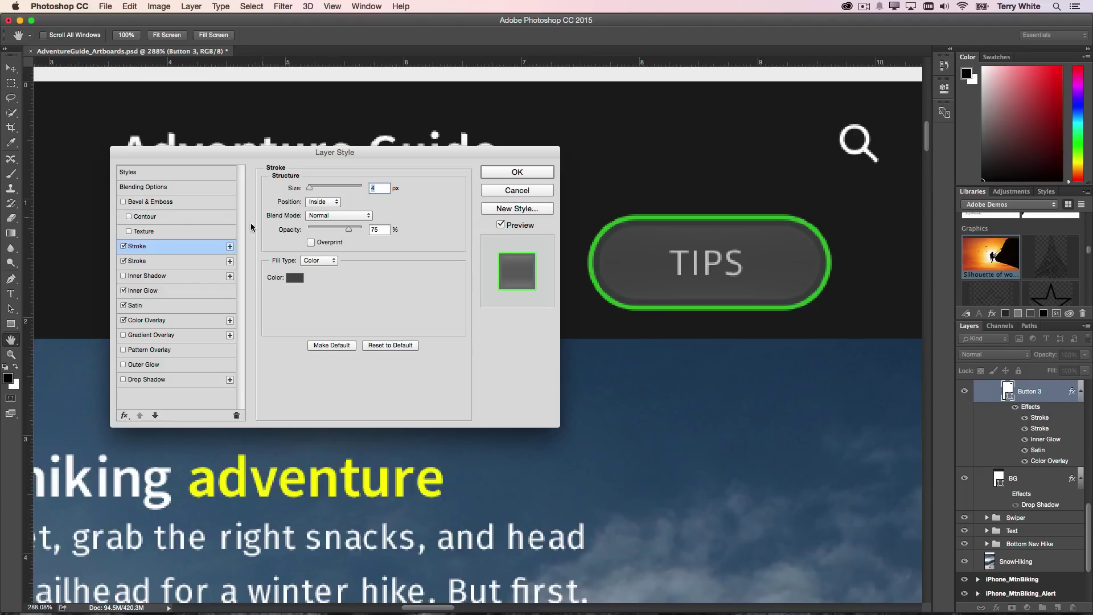
# Recolour the outer stroke from green to a deeper blue (#3298f6).
pyautogui.click(161, 262)
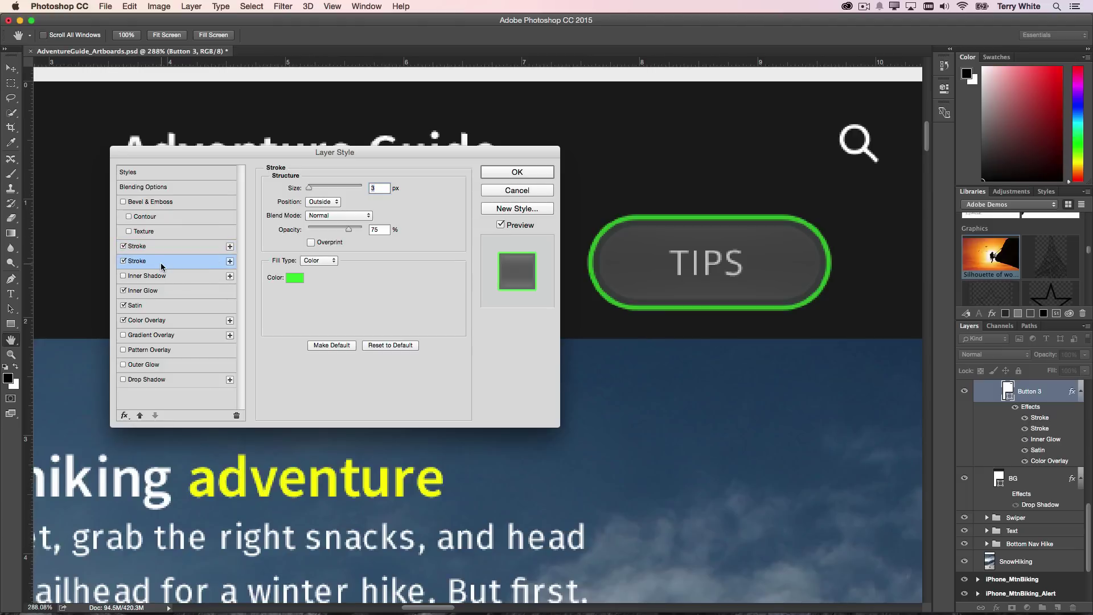
pyautogui.click(294, 277)
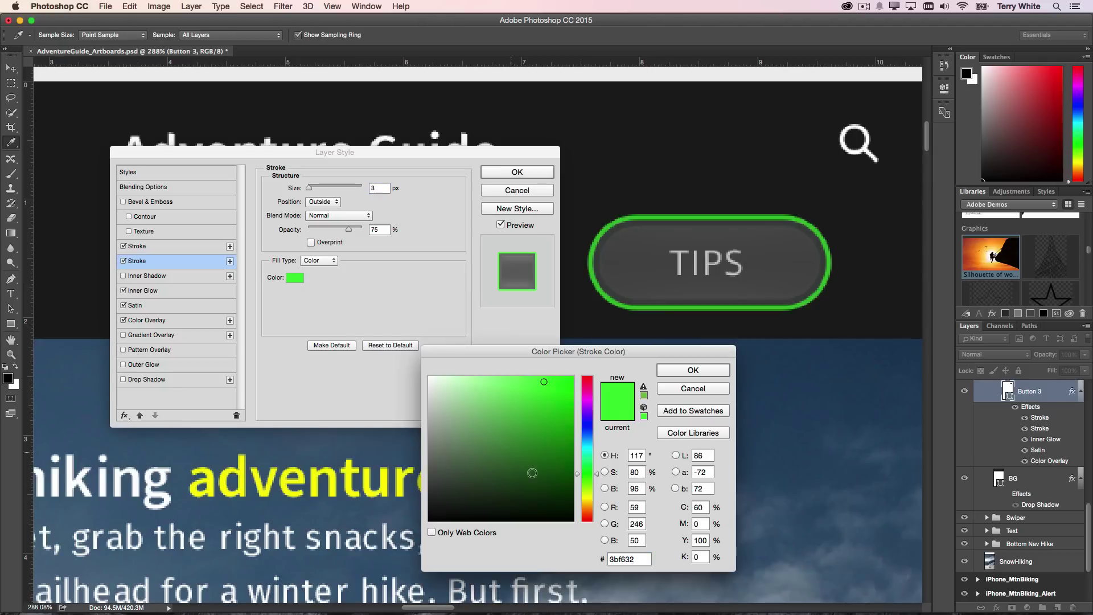
pyautogui.moveTo(589, 500); pyautogui.dragTo(589, 496)
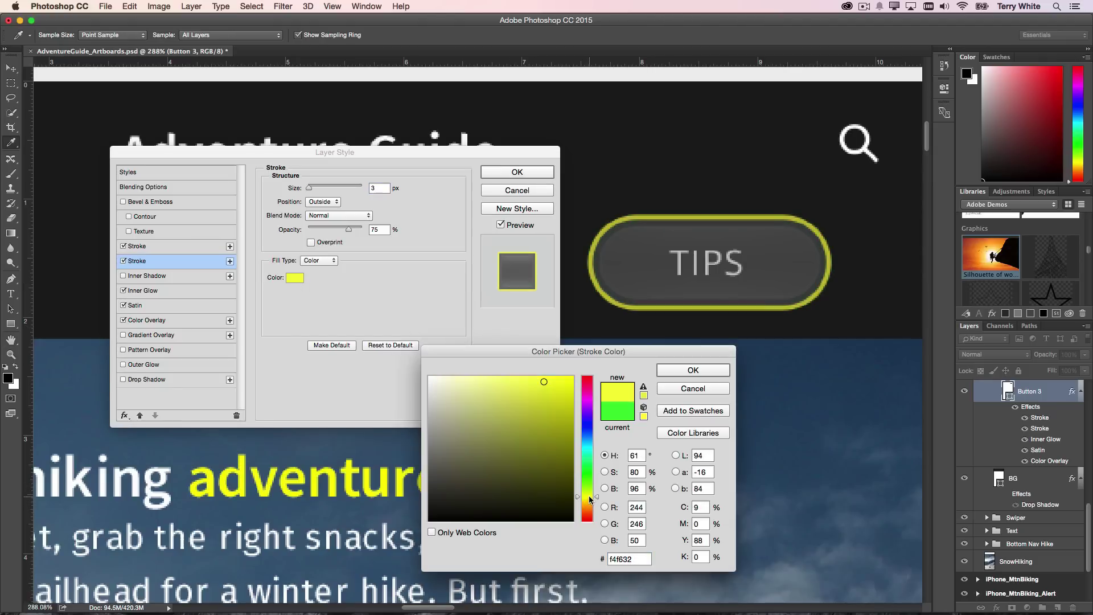
pyautogui.click(586, 439)
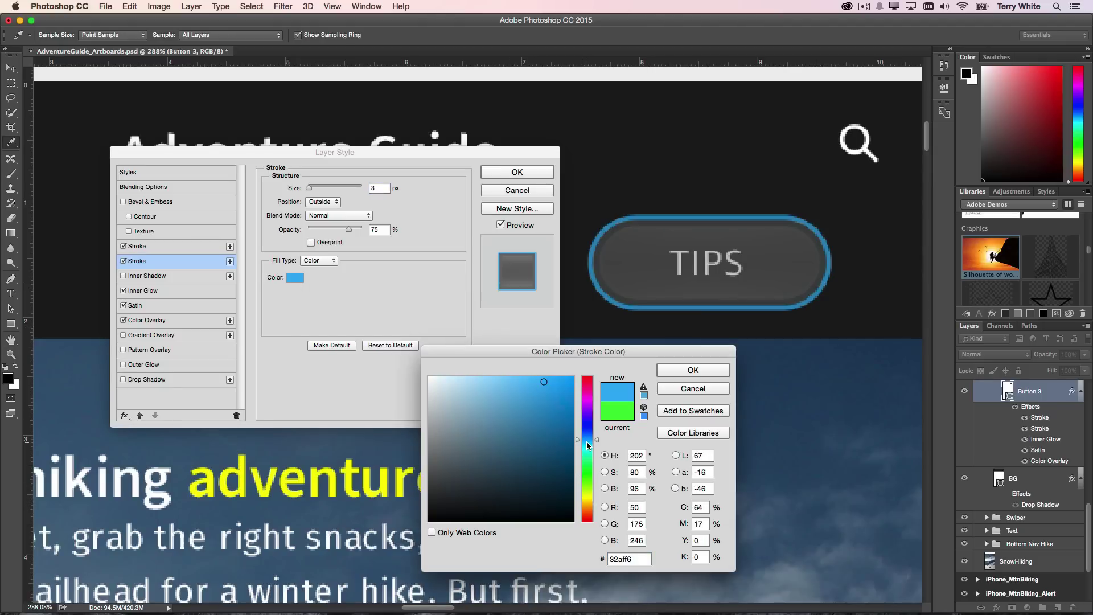
pyautogui.click(587, 444)
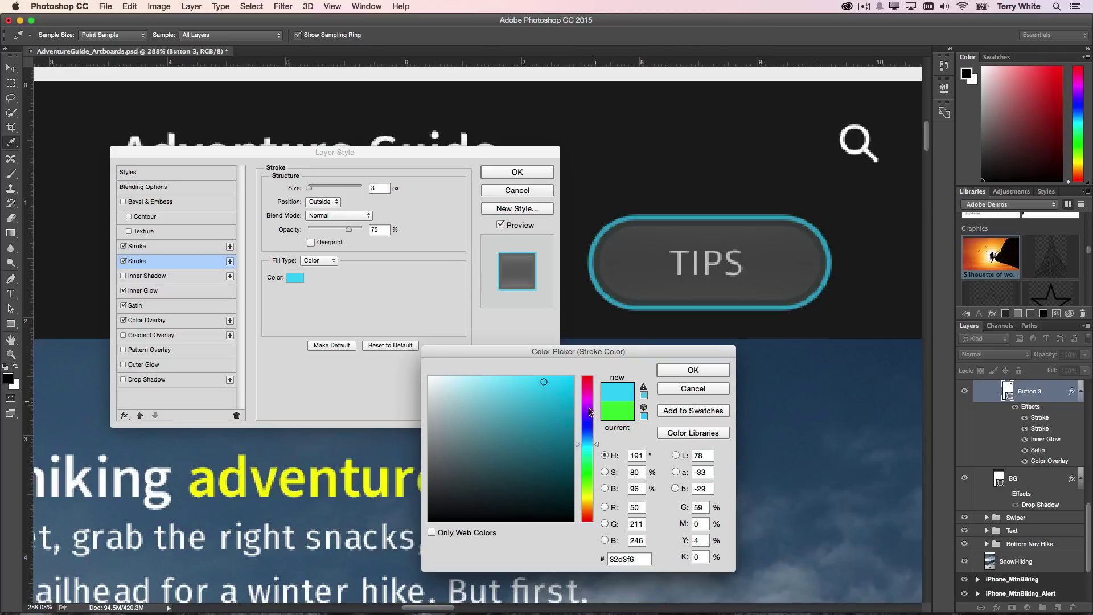
pyautogui.click(586, 436)
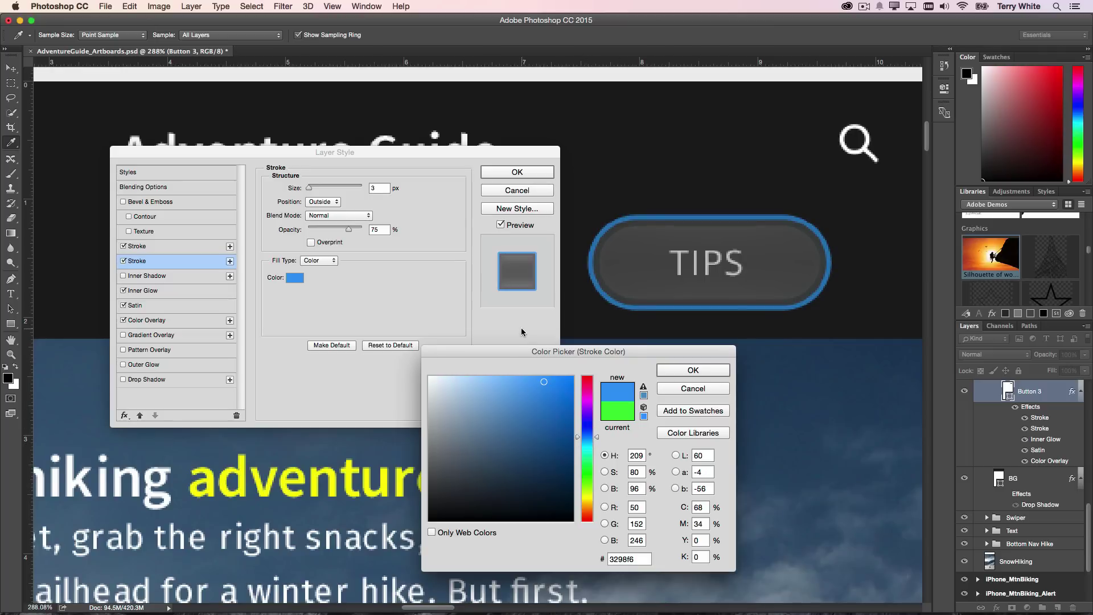
pyautogui.click(689, 372)
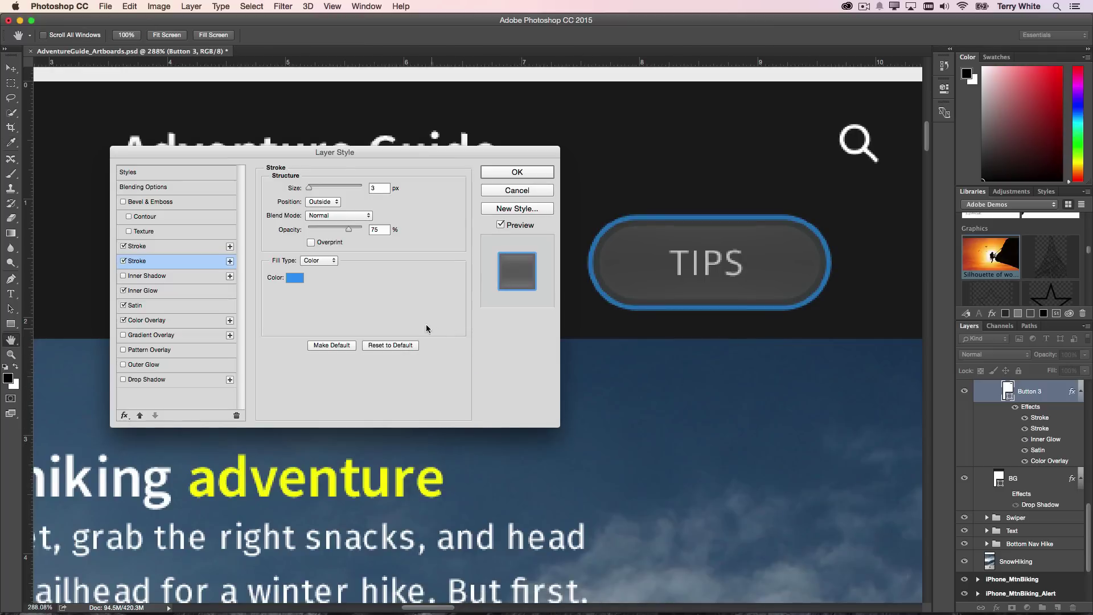
# Apply the layer style, then compare the stroke effects' visibility, leaving the blue outer stroke shown.
pyautogui.click(498, 171)
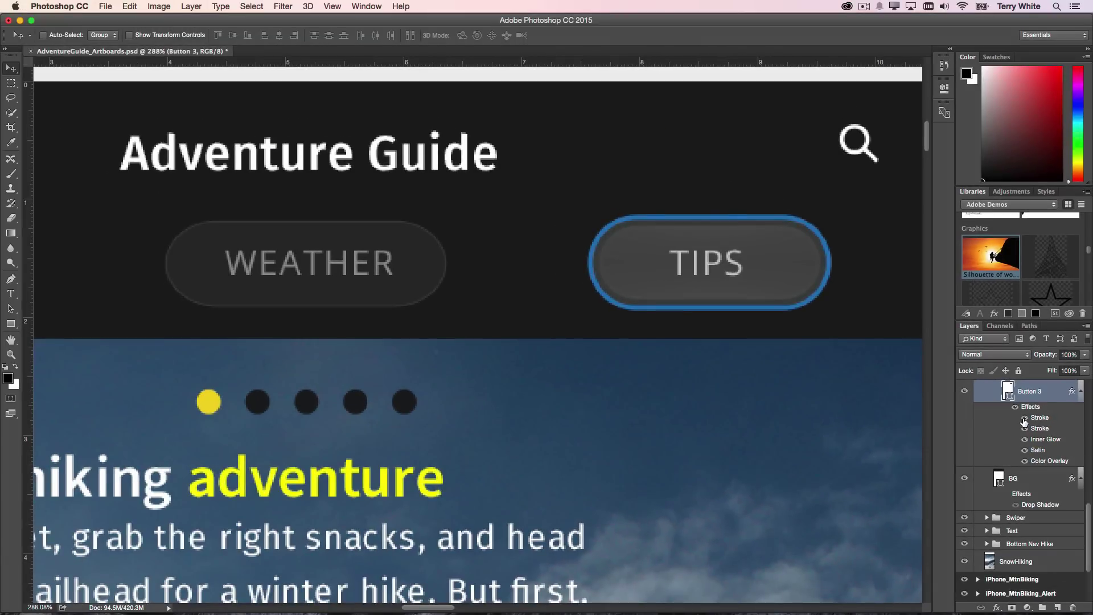
pyautogui.click(1025, 418)
pyautogui.click(1026, 427)
pyautogui.click(1025, 428)
pyautogui.click(1025, 429)
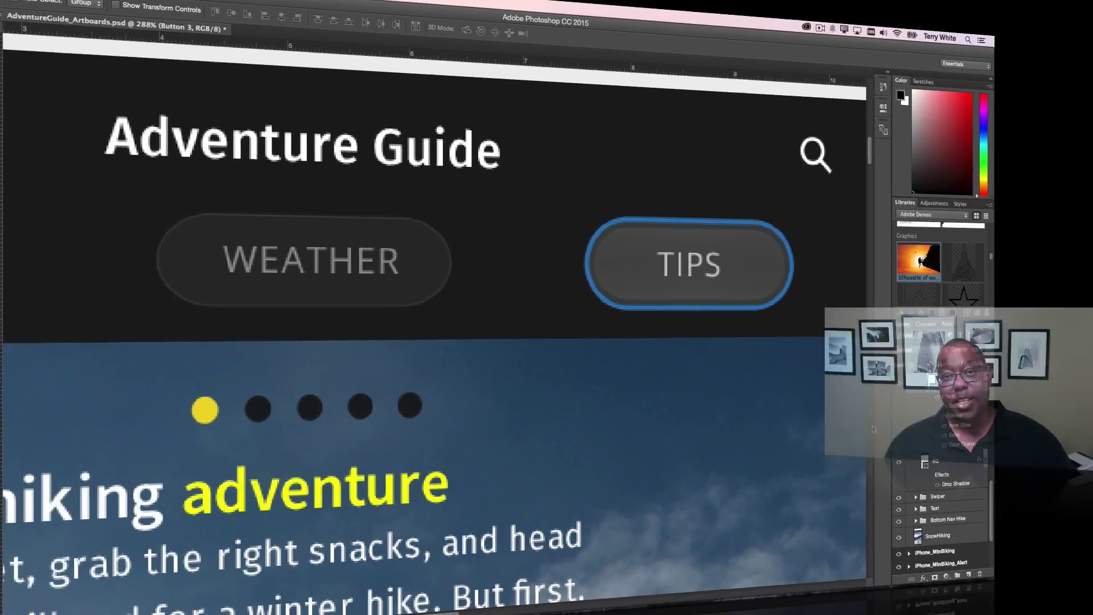